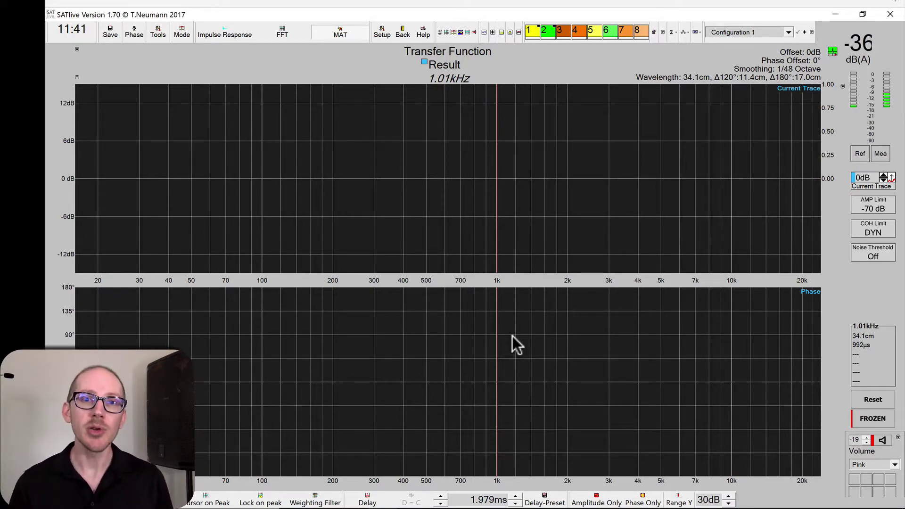
# - Switch to Chrome to review the JBL PRX615M product page
pyautogui.press('super+Tab')
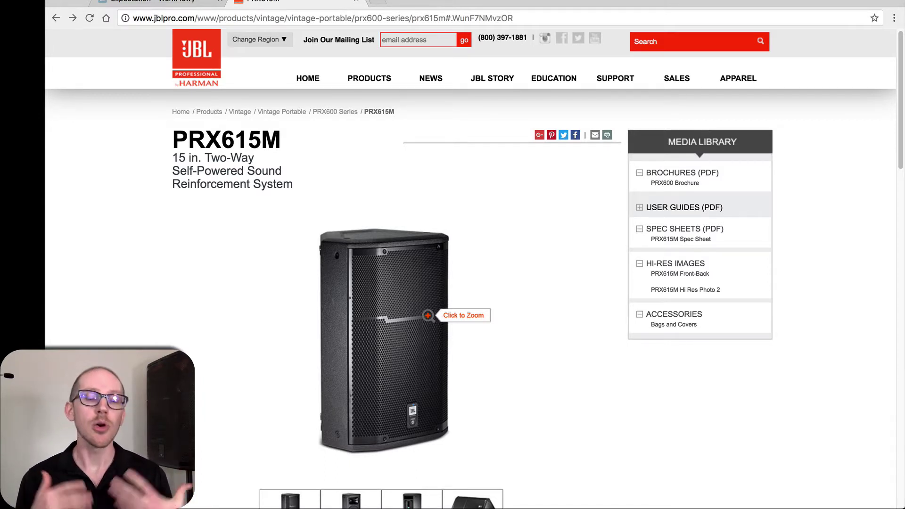
# - Hide Chrome and start a CSV data import into quick trace 1
pyautogui.press('super+h')
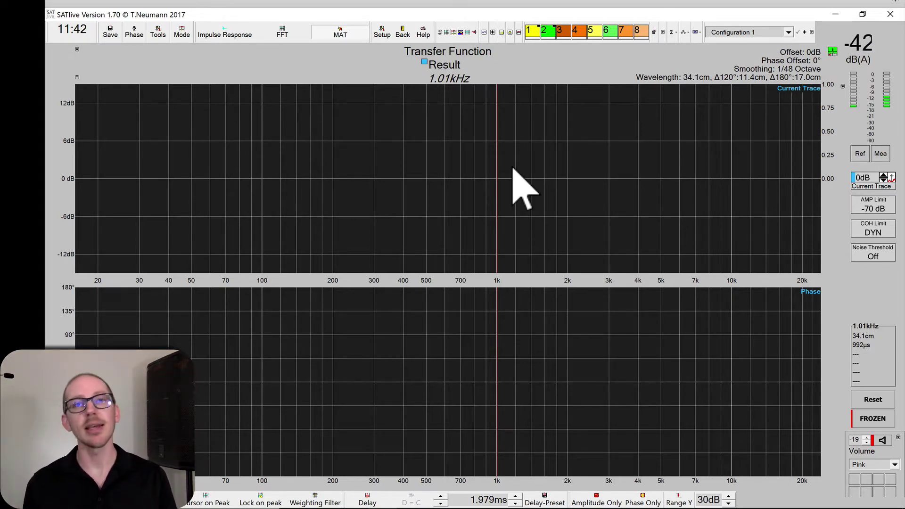
pyautogui.rightClick(535, 30)
pyautogui.moveTo(405, 199)
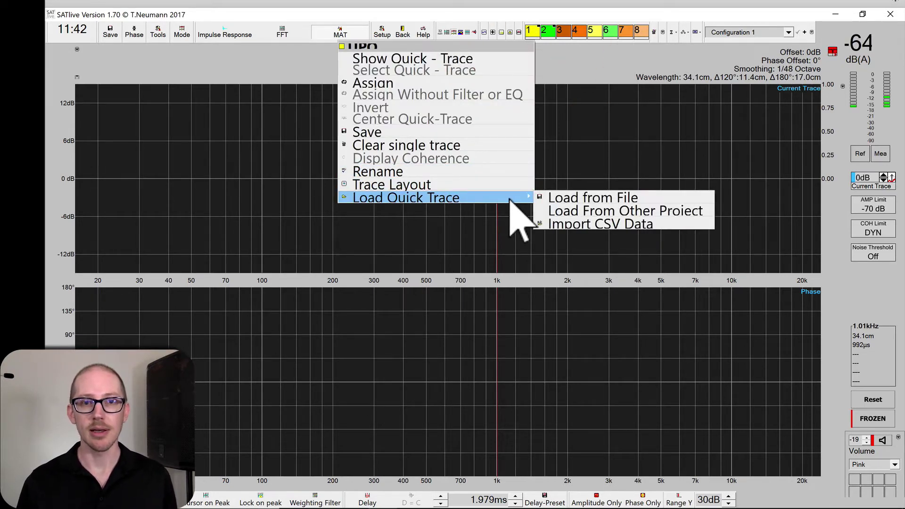
pyautogui.click(571, 224)
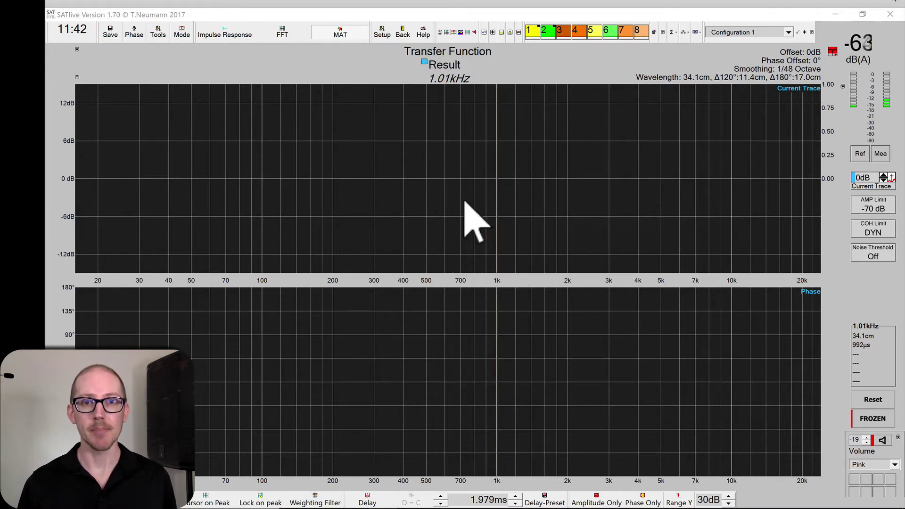
pyautogui.scroll(-15, 434, 240)
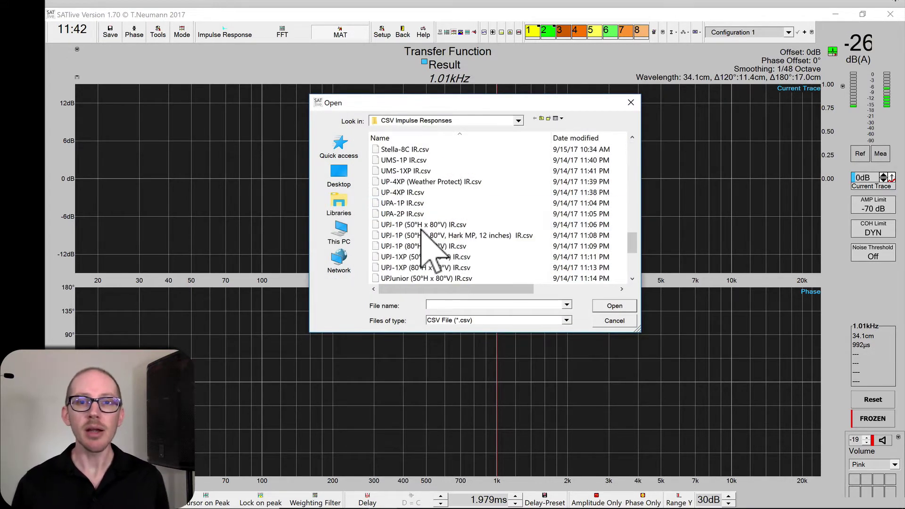
pyautogui.scroll(-2, 424, 233)
pyautogui.scroll(-2, 424, 240)
pyautogui.scroll(10, 424, 241)
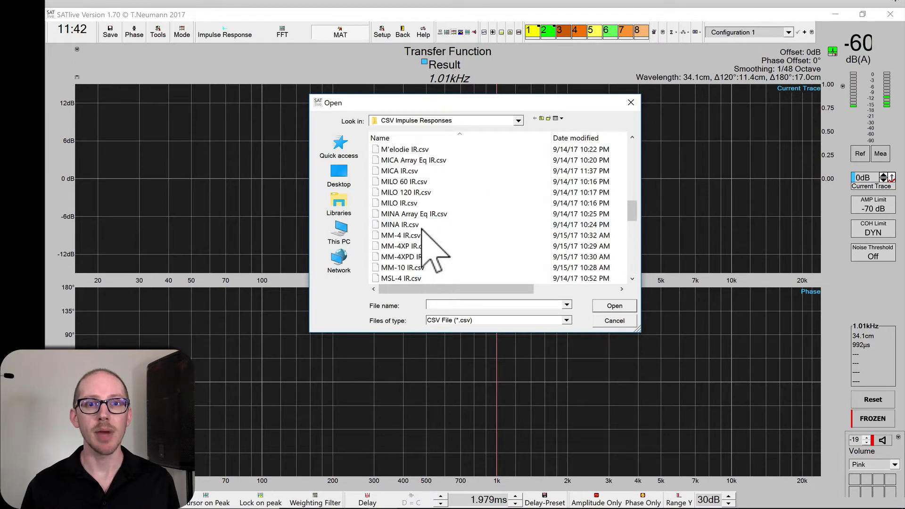
pyautogui.scroll(8, 424, 240)
# - Load 'UPQ-1P FR.csv' from Meyer's CSV Frequency and Phase Responses folder
pyautogui.click(485, 120)
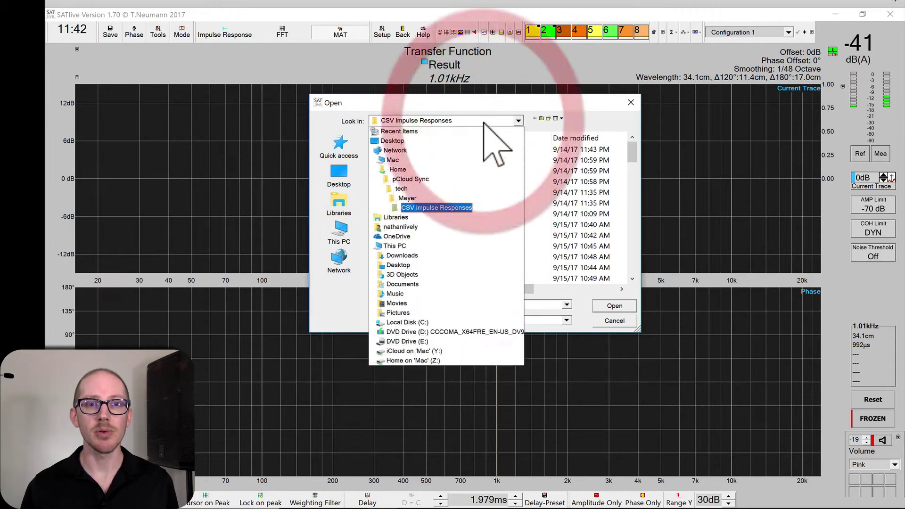
pyautogui.click(485, 120)
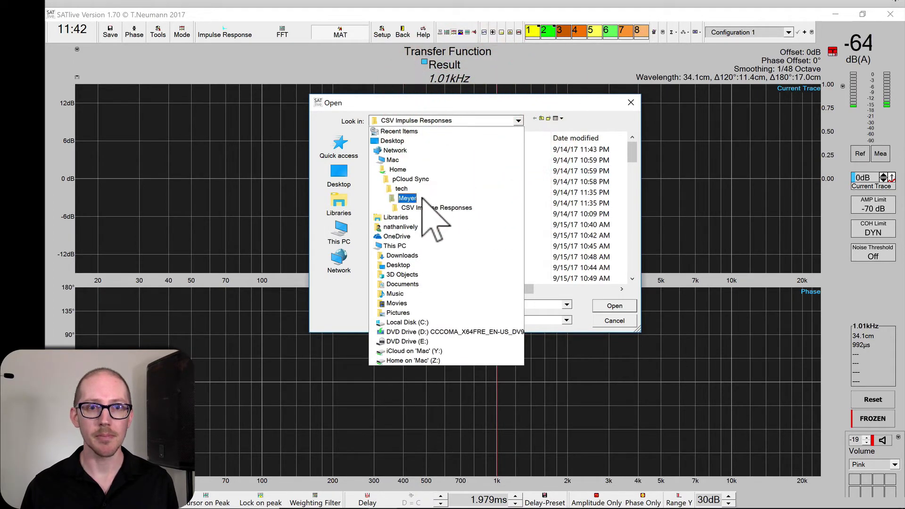
pyautogui.click(414, 202)
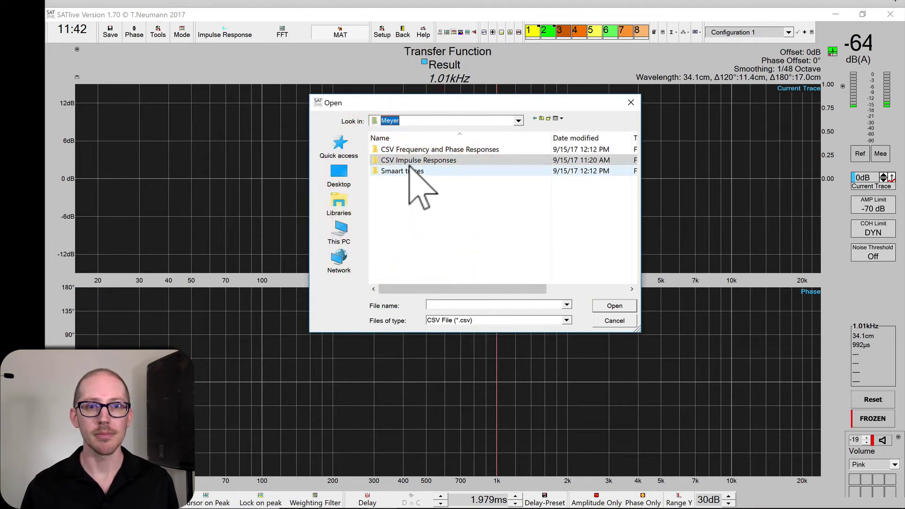
pyautogui.doubleClick(418, 150)
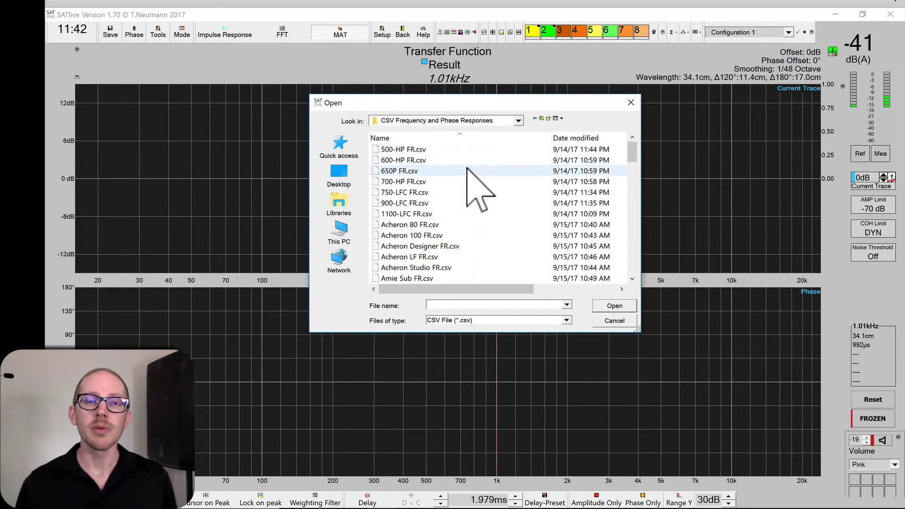
pyautogui.scroll(-5, 469, 191)
pyautogui.scroll(-5, 479, 202)
pyautogui.scroll(5, 479, 202)
pyautogui.scroll(4, 479, 202)
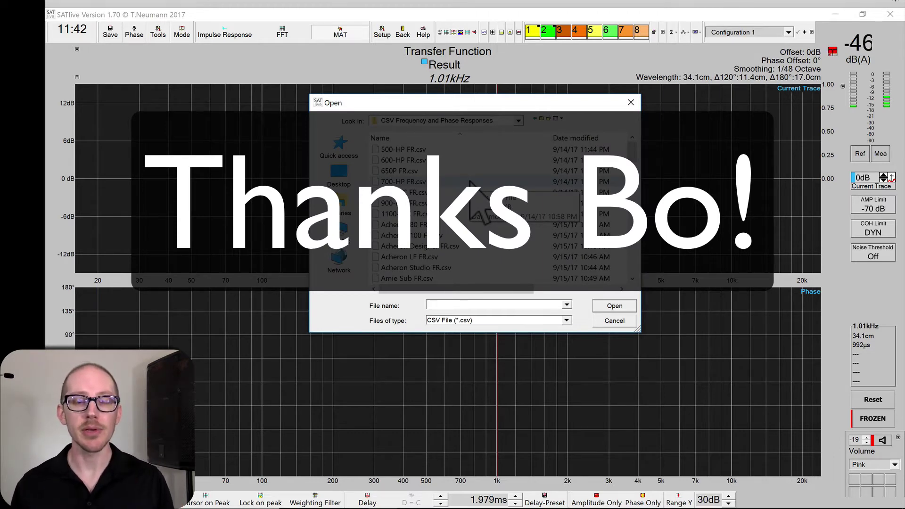
pyautogui.scroll(-5, 483, 227)
pyautogui.scroll(-5, 483, 227)
pyautogui.scroll(2, 483, 228)
pyautogui.scroll(-2, 483, 228)
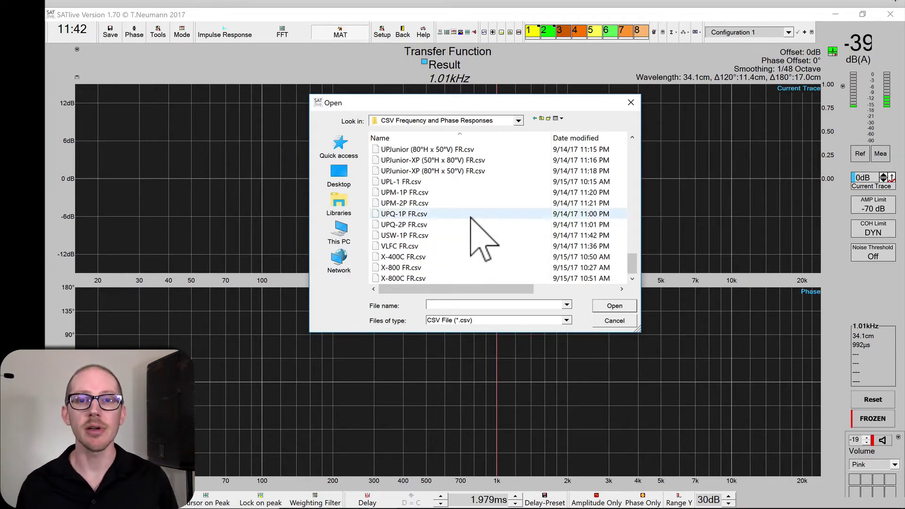
pyautogui.click(612, 321)
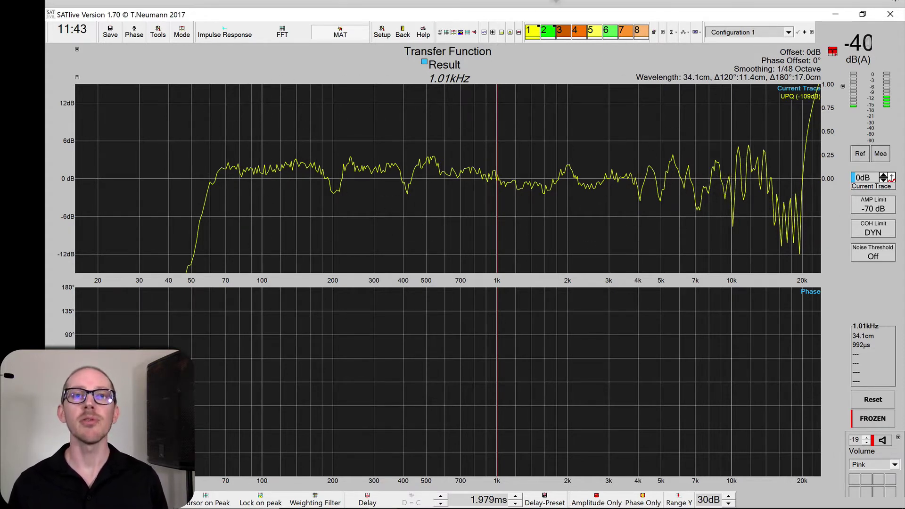
# - Make UPQ the current trace from its legend label, showing its -109 dB offset
pyautogui.click(882, 180)
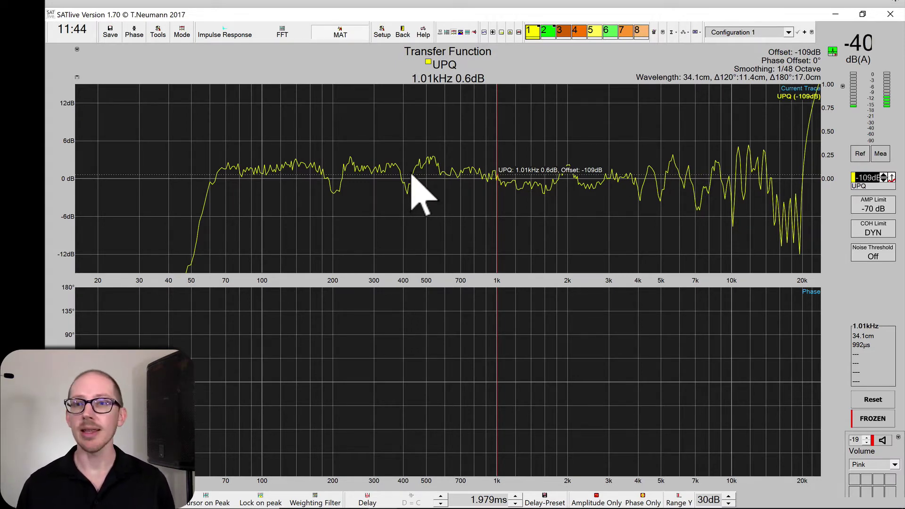
# - Switch the current trace back to Result at 0 dB offset with the Delete key
pyautogui.press('Delete')
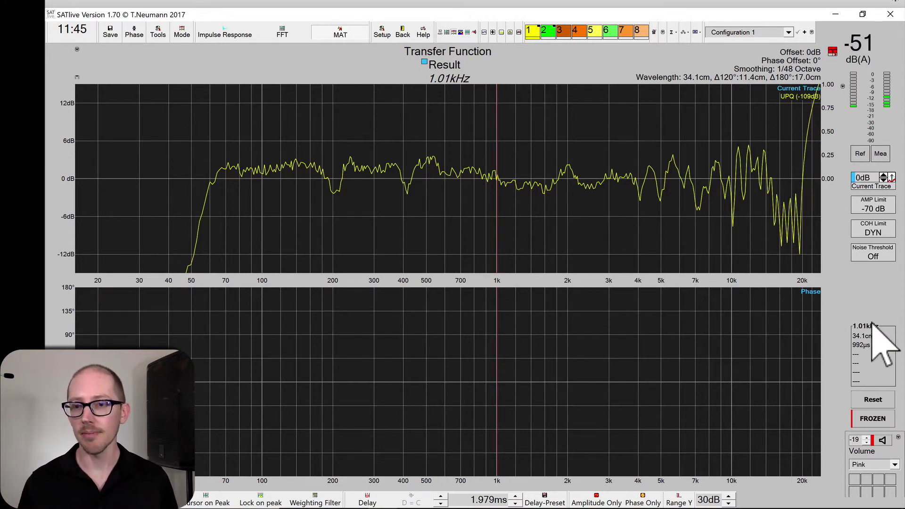
# - Run a pink-noise measurement at 3.875 ms delay and store it as 3 dB 'PRX 3ft' quick trace 2
pyautogui.click(881, 440)
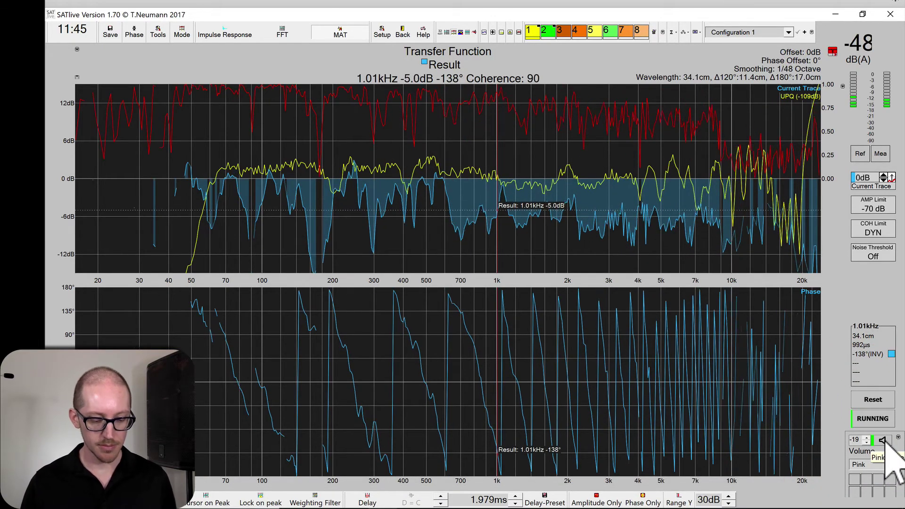
pyautogui.hotkey('ctrl', 'd')
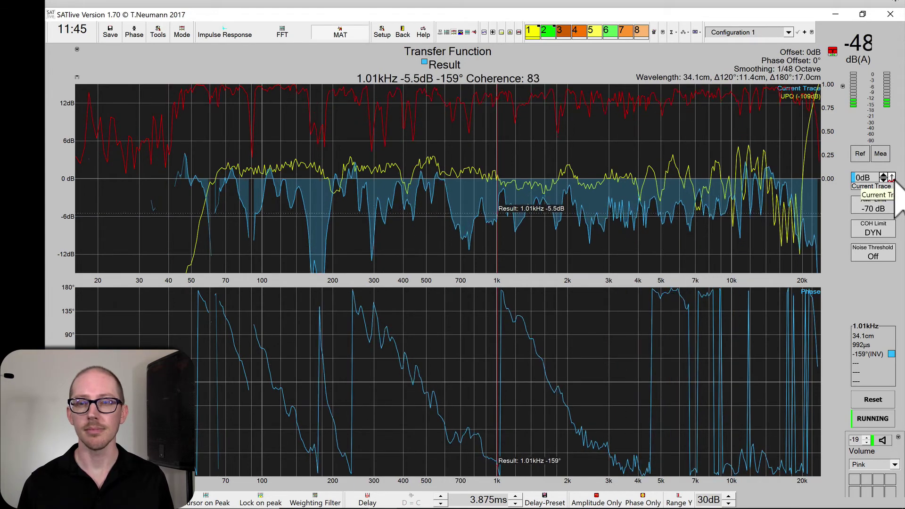
pyautogui.click(884, 174)
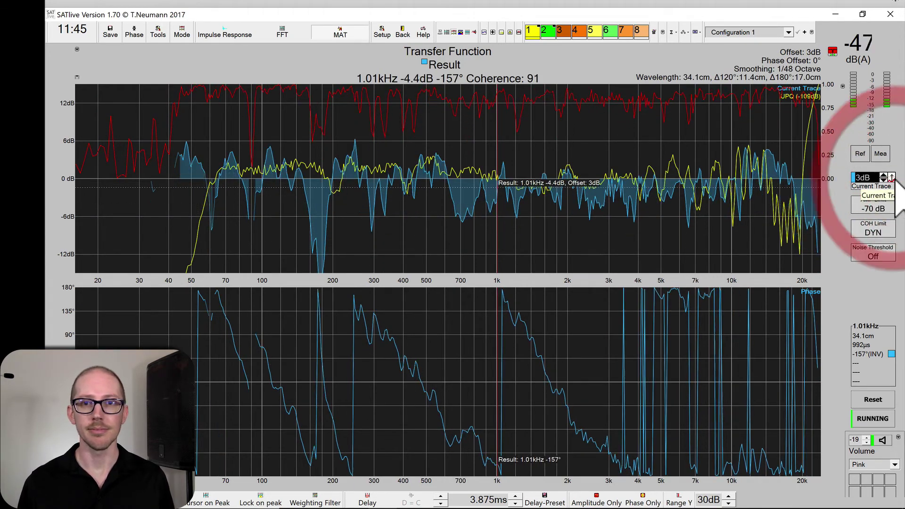
pyautogui.hotkey('shift', '2')
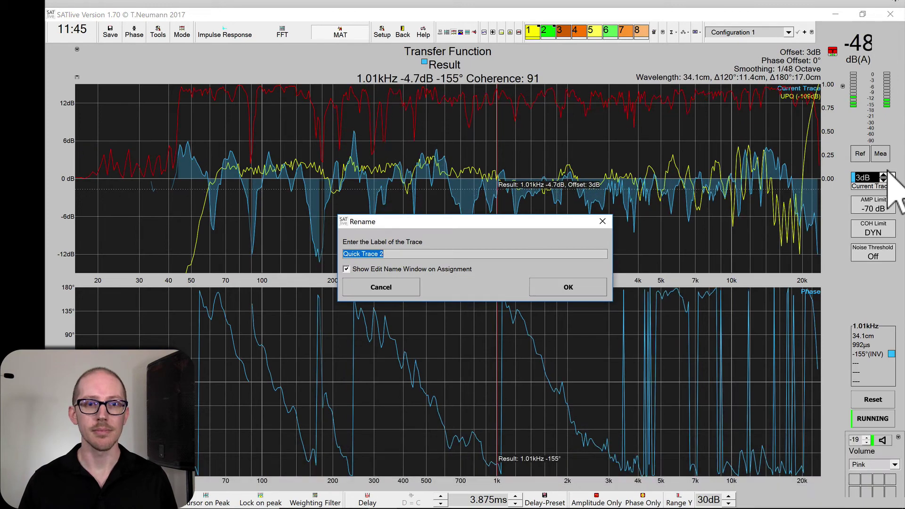
pyautogui.write('PRX')
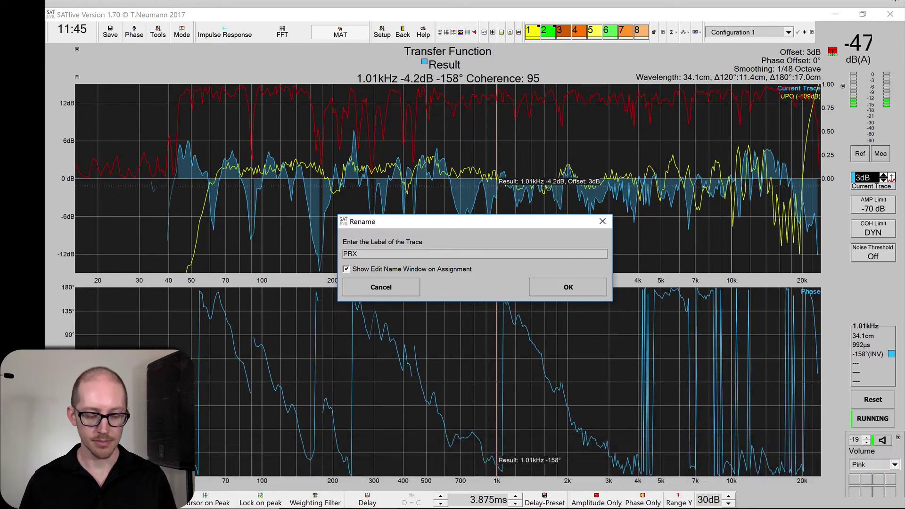
pyautogui.write(' 3ft')
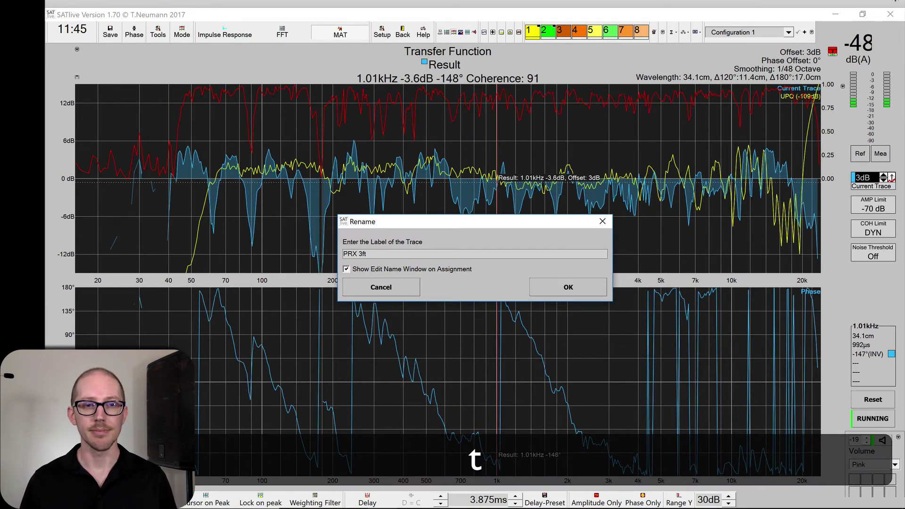
pyautogui.press('Return')
pyautogui.press('g')
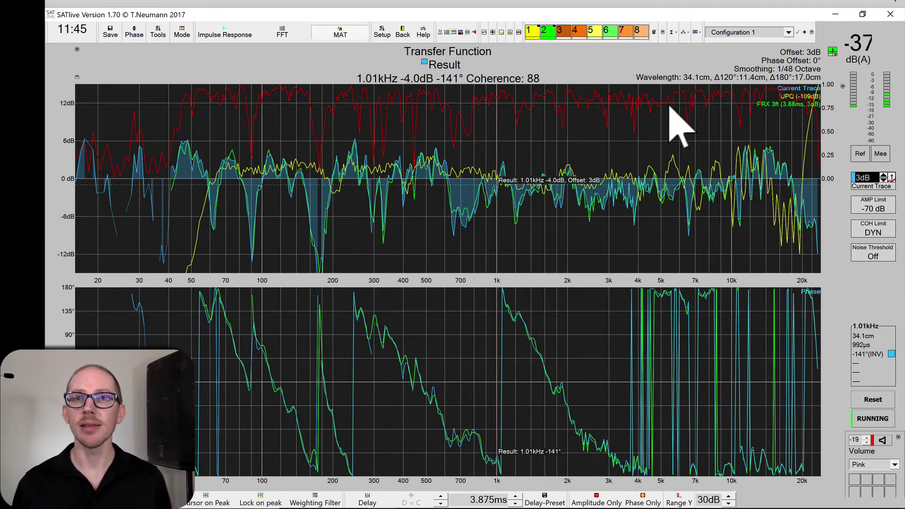
# - Enable Stop Generator on memory assignment, remove the Result amplitude fill, and freeze the measurement
pyautogui.click(663, 32)
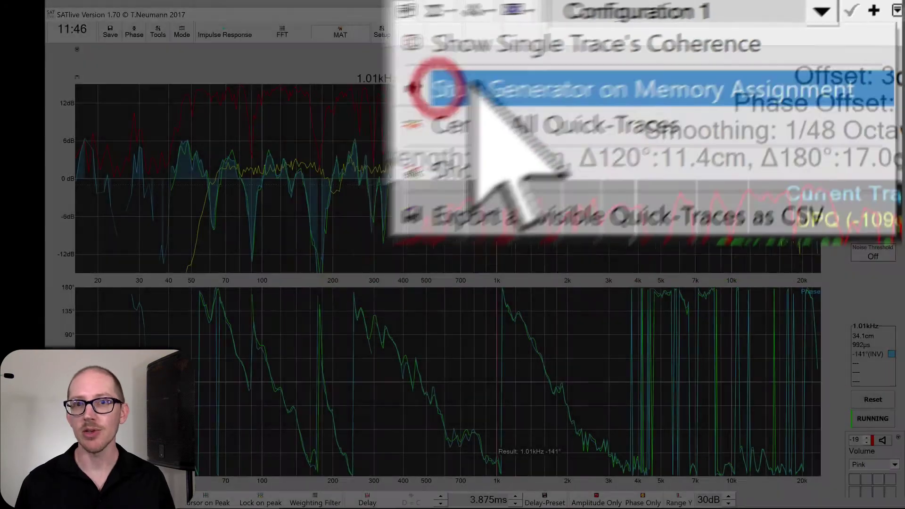
pyautogui.click(684, 54)
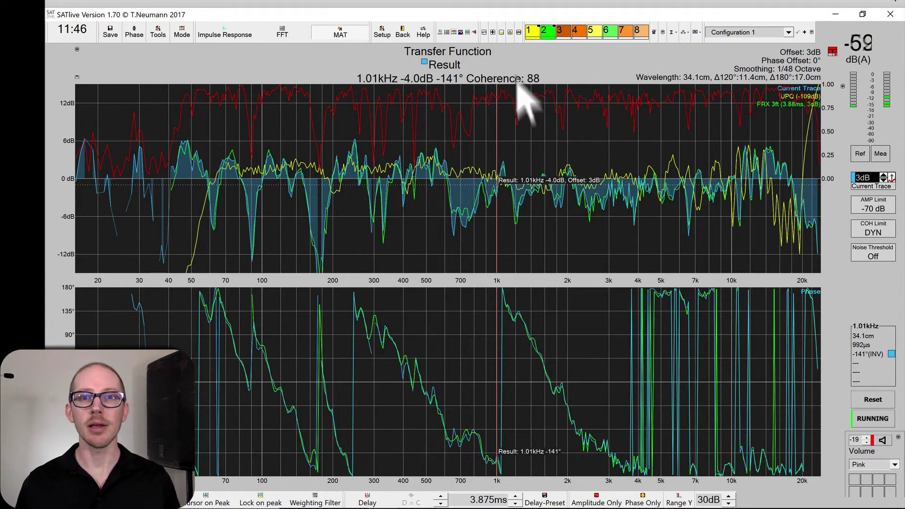
pyautogui.rightClick(523, 109)
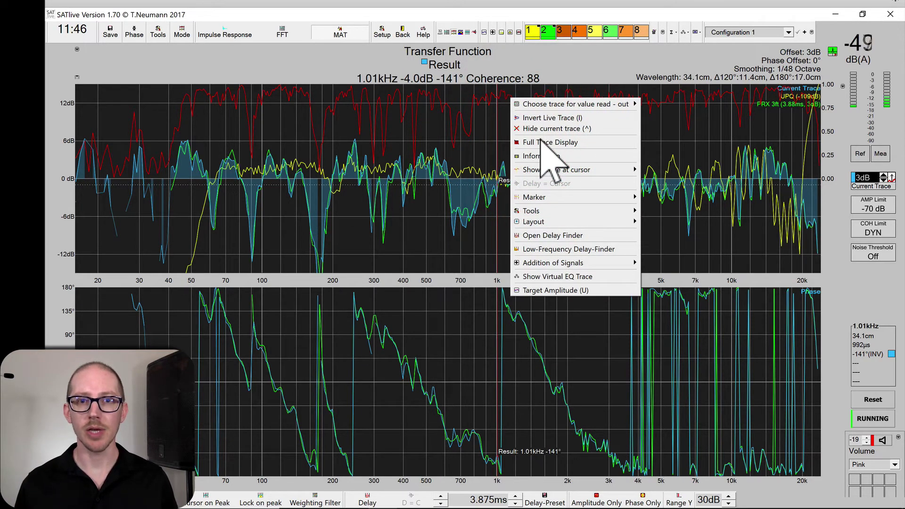
pyautogui.moveTo(318, 170)
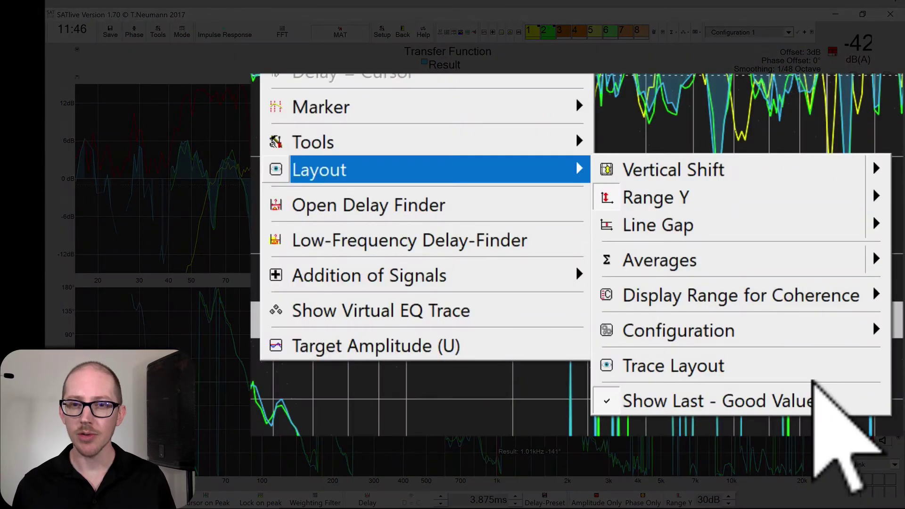
pyautogui.click(812, 375)
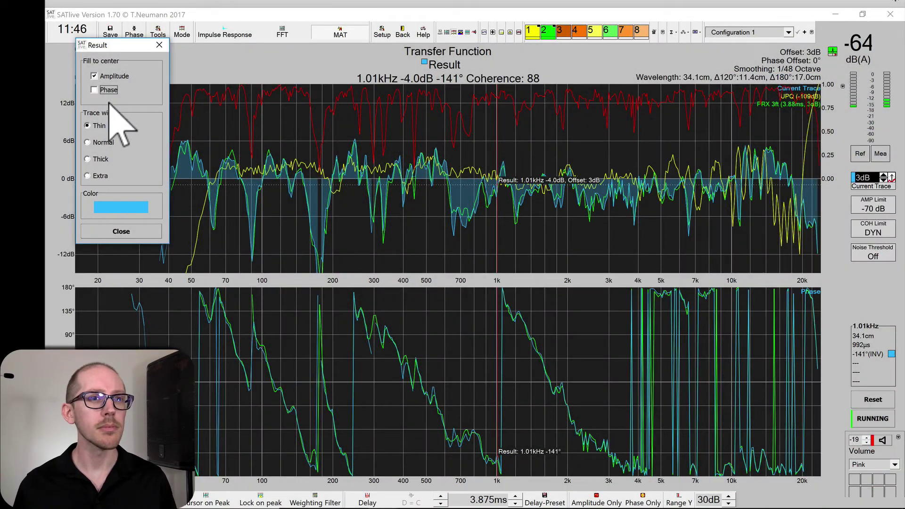
pyautogui.click(113, 77)
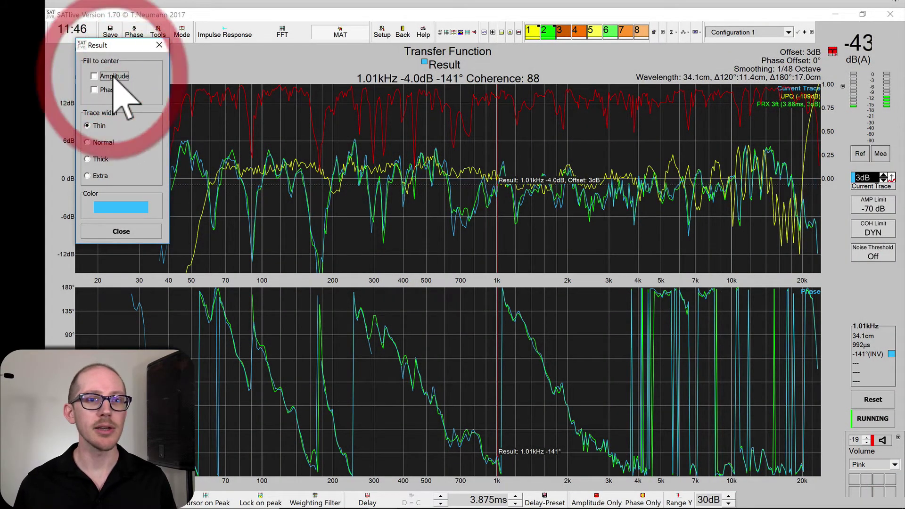
pyautogui.click(141, 233)
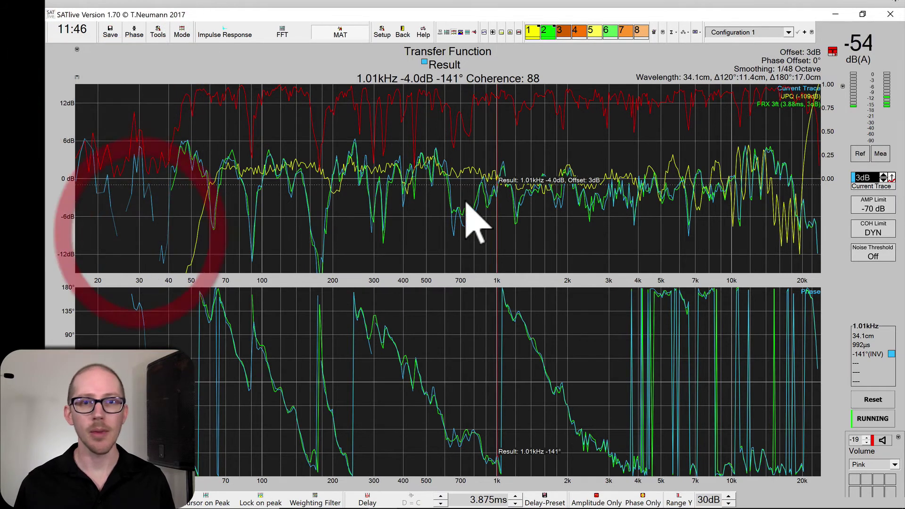
pyautogui.click(875, 419)
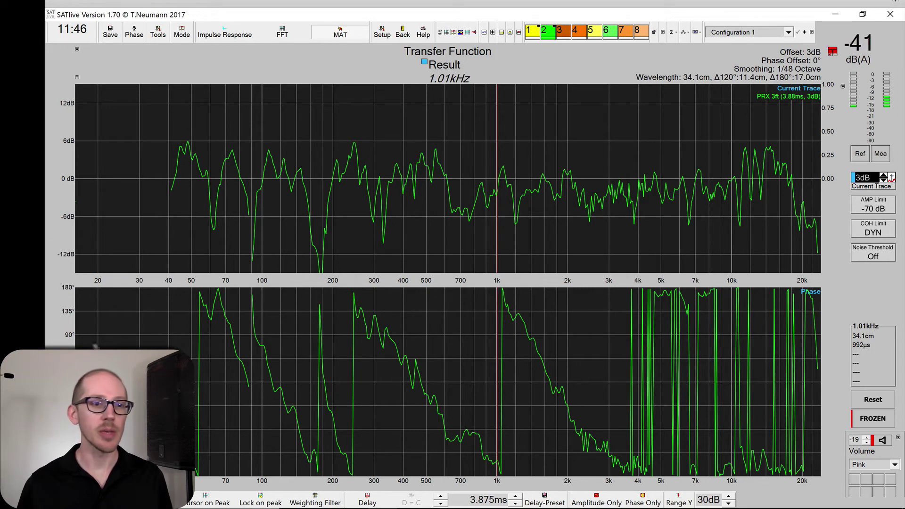
# - Switch the phase graph to the shifted 0° to 360° scale
pyautogui.rightClick(68, 339)
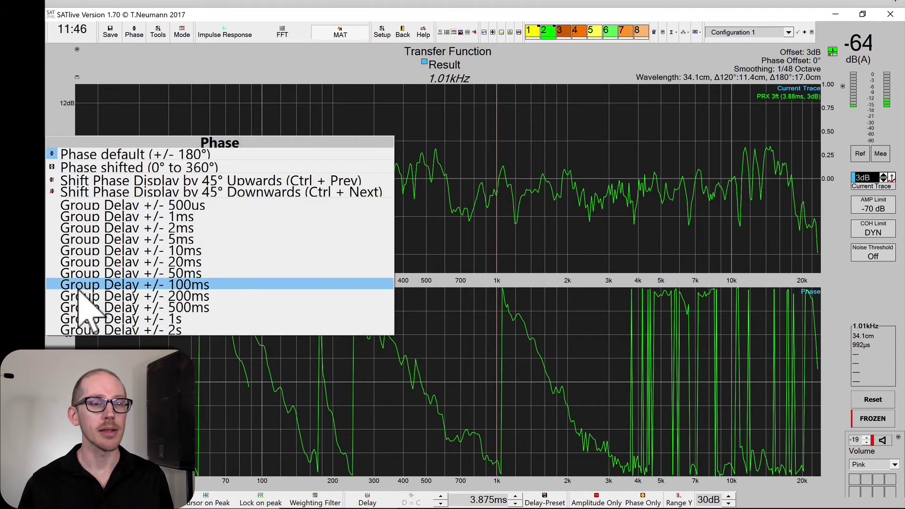
pyautogui.click(106, 170)
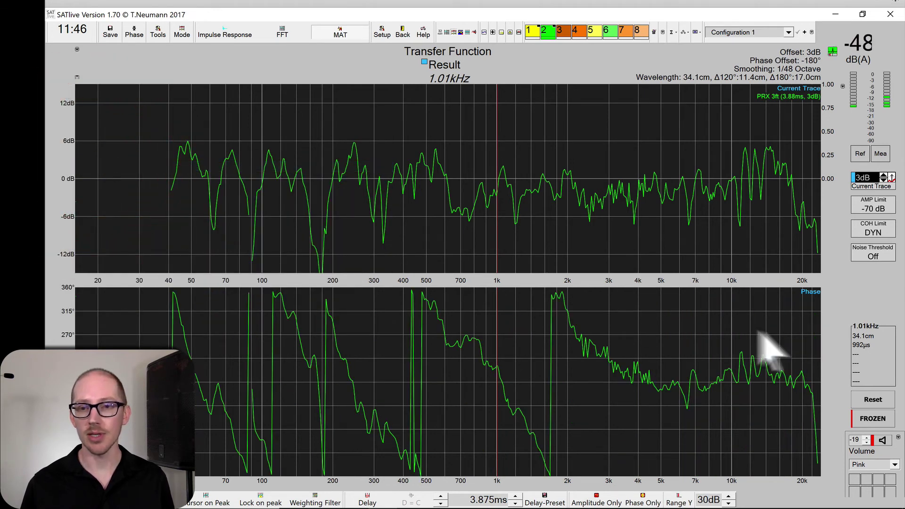